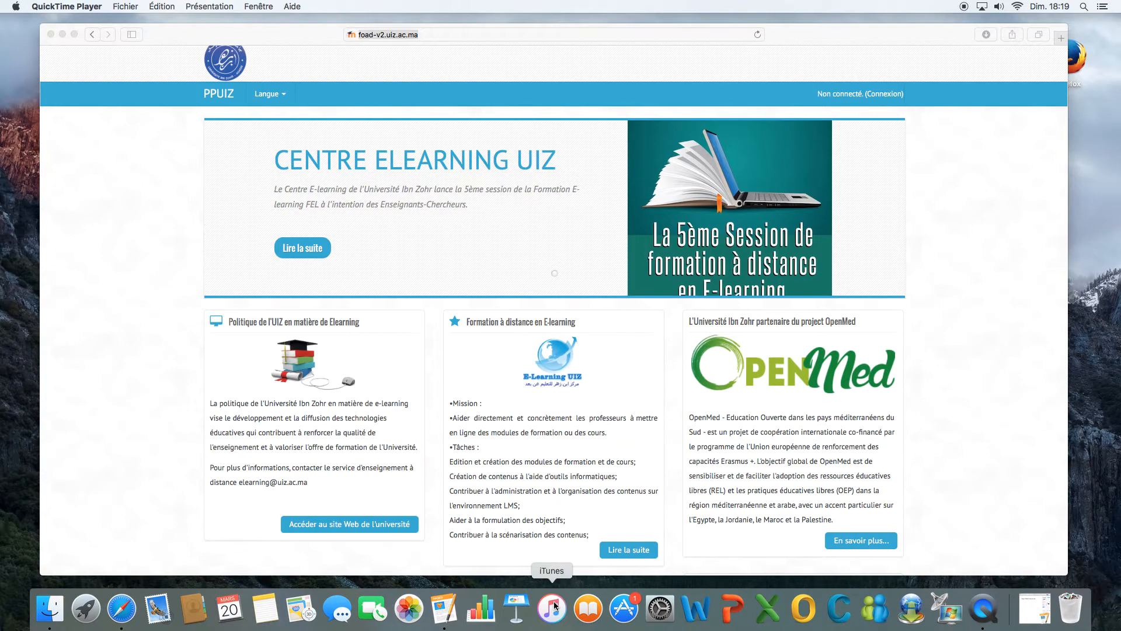
# Step: Switch to Pages to view the platform's web address, minimise the document, and look over the PPUIZ home page
pyautogui.click(445, 613)
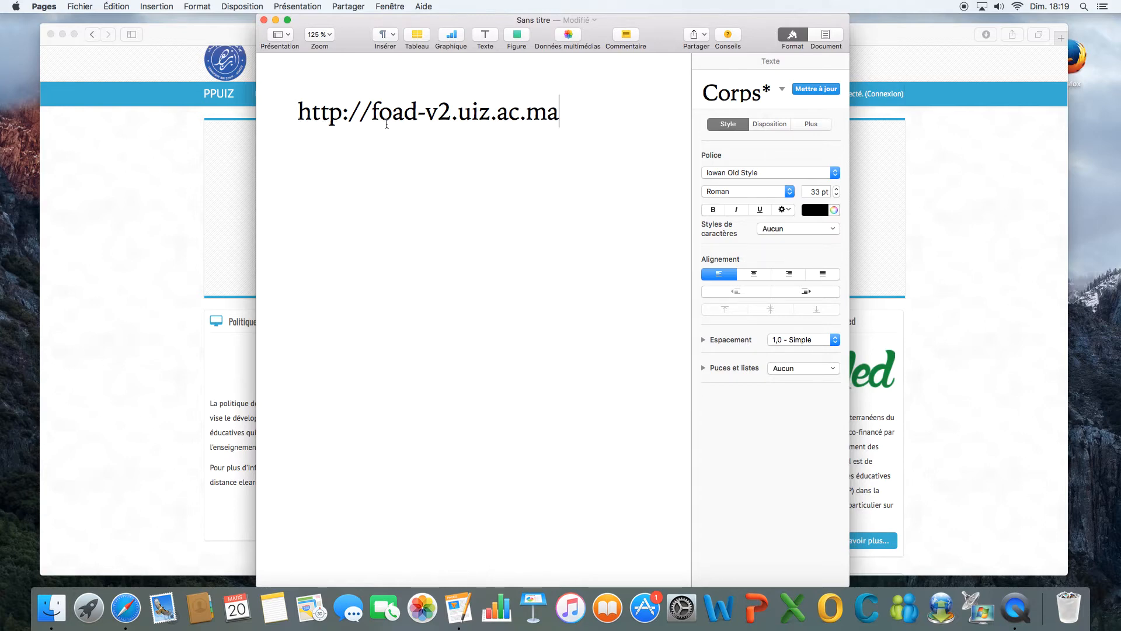
pyautogui.click(276, 20)
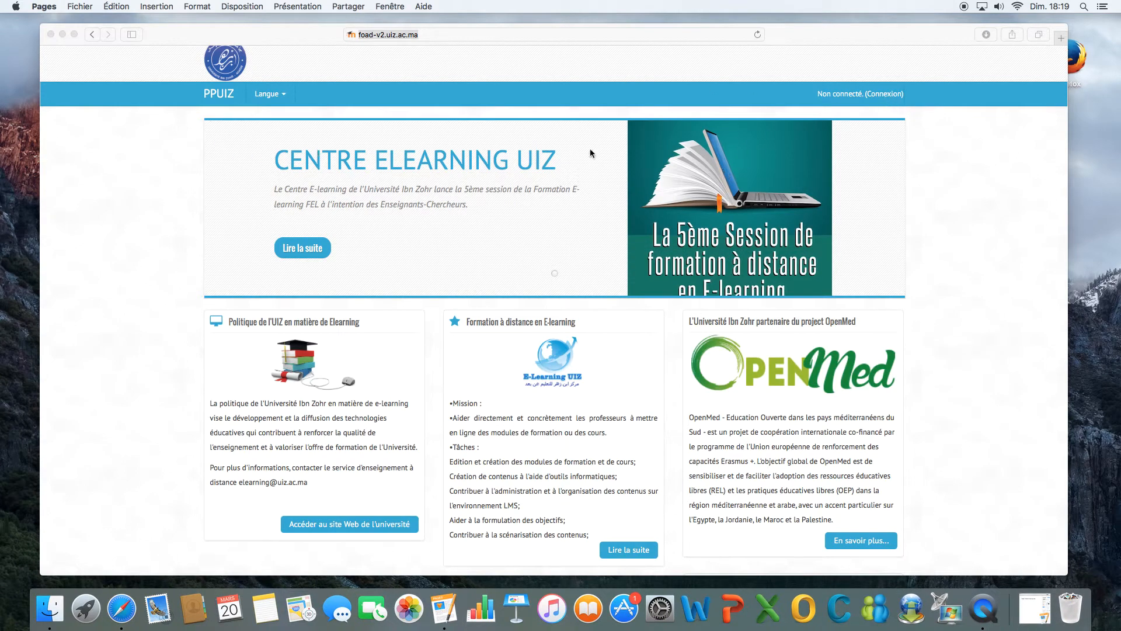
pyautogui.scroll(-3, 591, 153)
pyautogui.scroll(5, 635, 286)
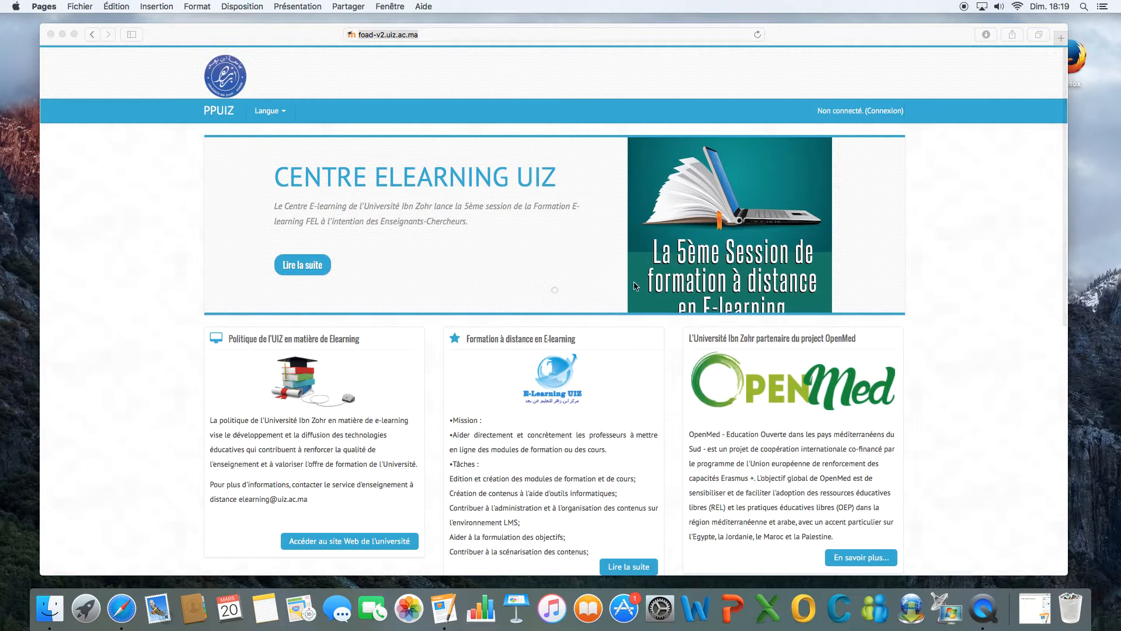
# Step: Open the platform's login page and enter étudiant as the username
pyautogui.click(885, 110)
pyautogui.click(885, 110)
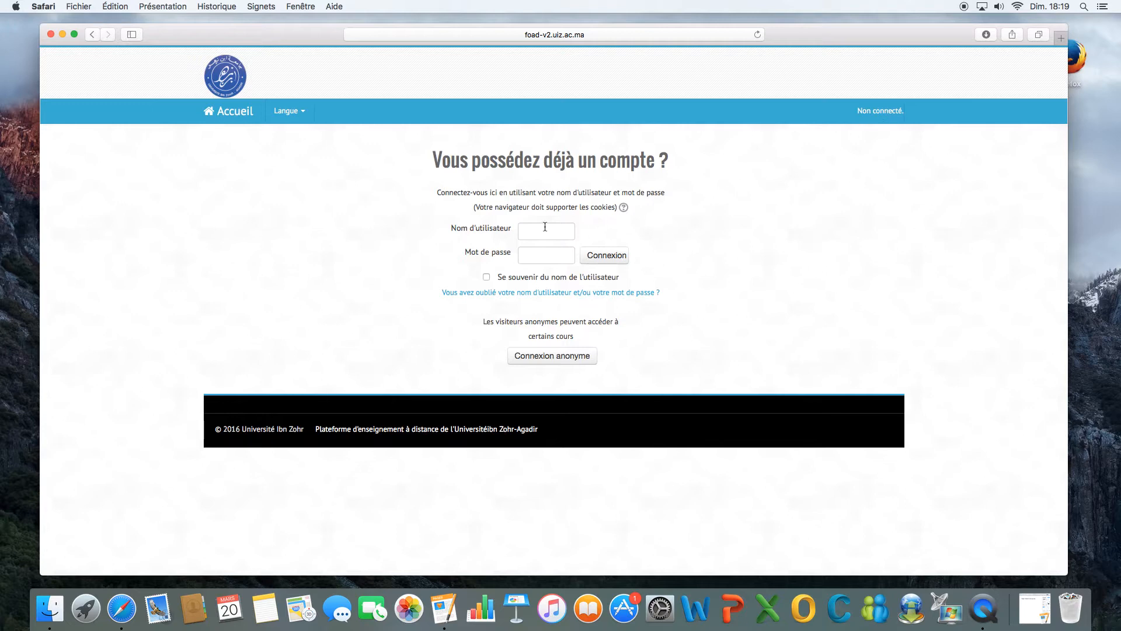
pyautogui.click(539, 231)
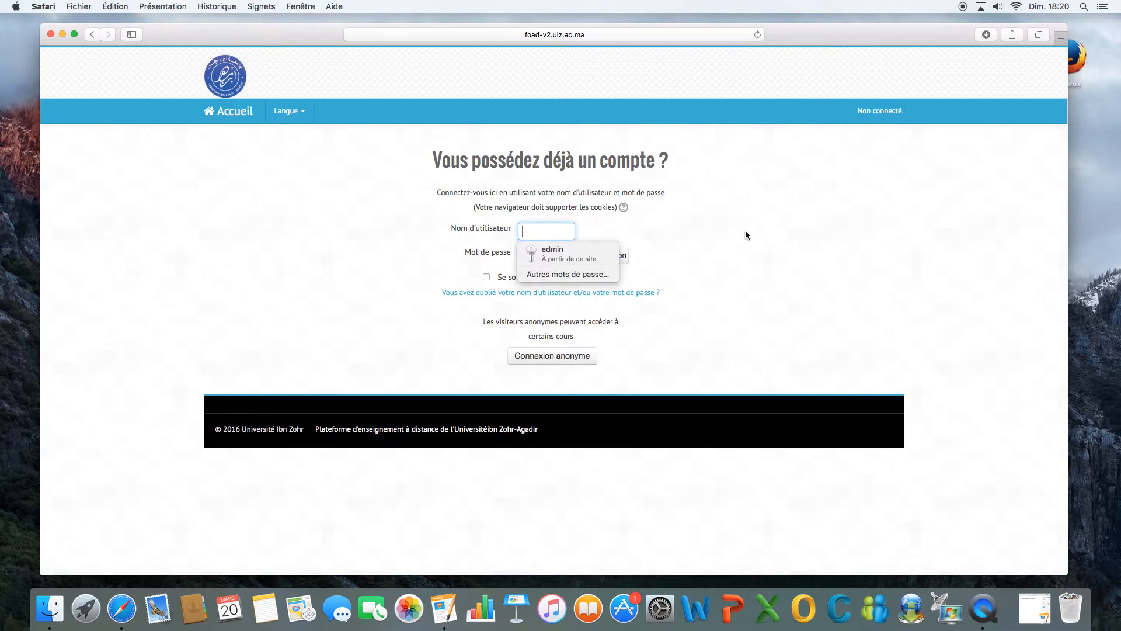
pyautogui.click(749, 226)
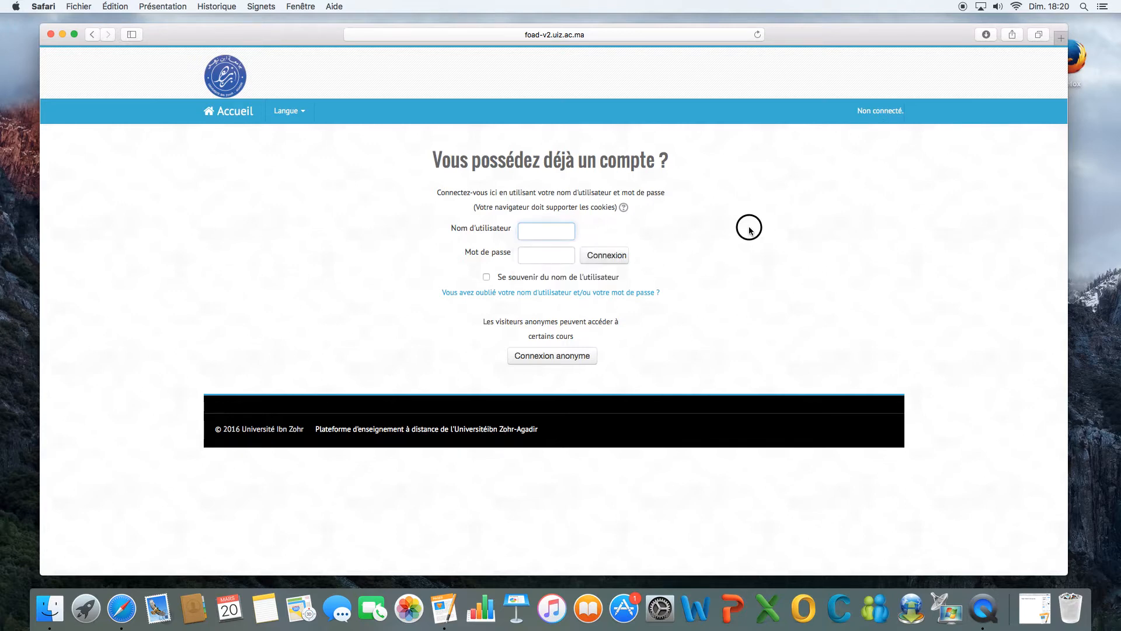
pyautogui.click(555, 235)
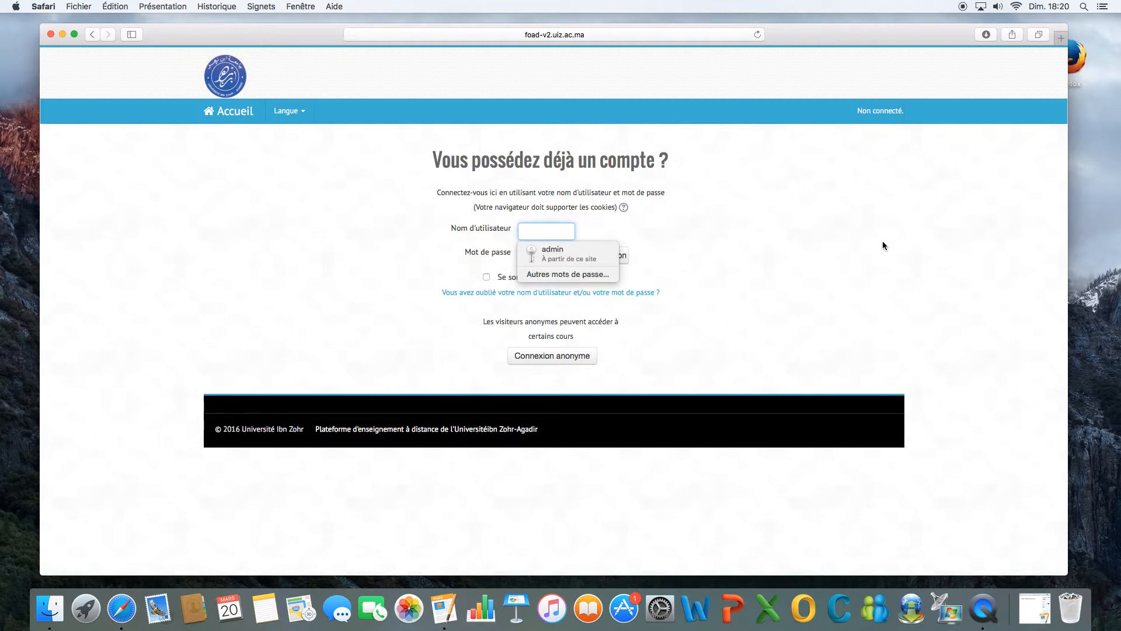
pyautogui.write('etu')
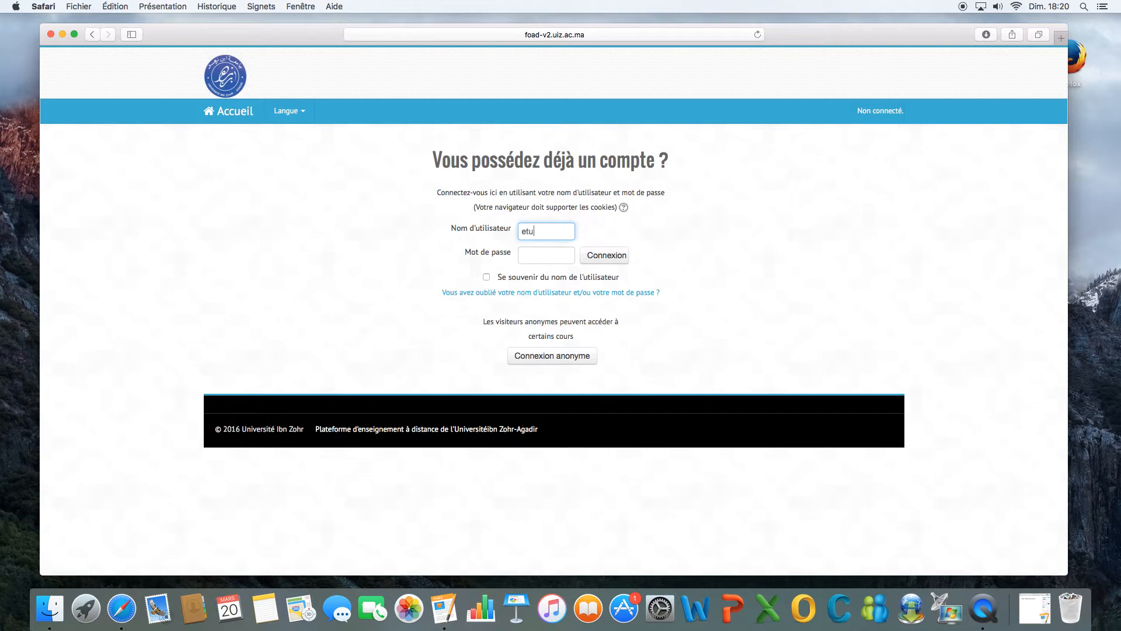
pyautogui.write('diant')
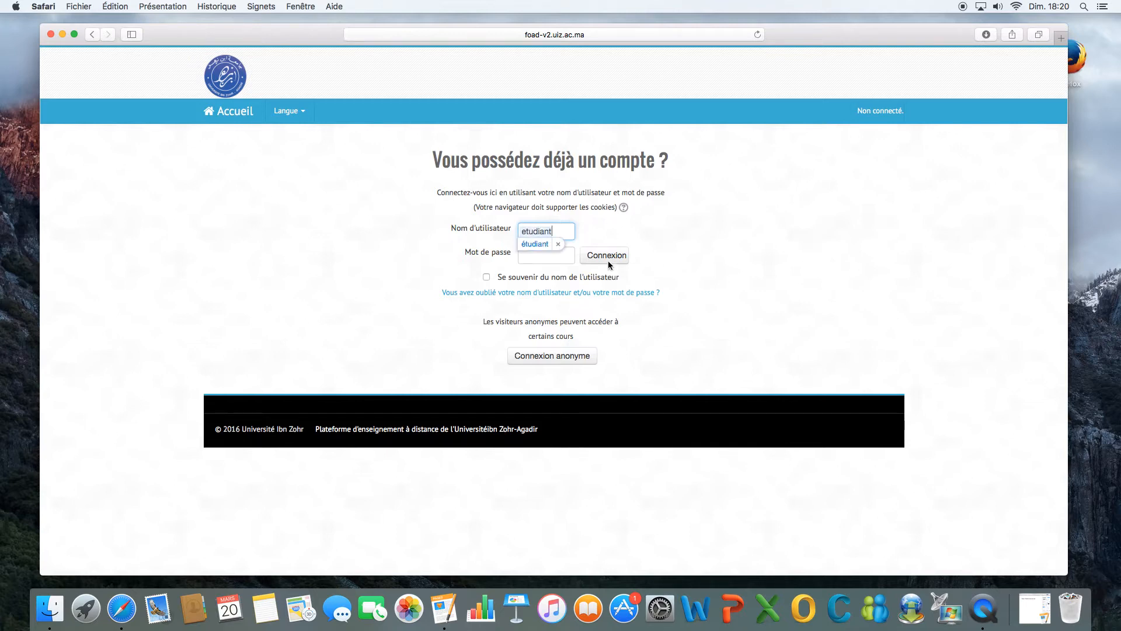
pyautogui.click(543, 244)
# Step: Enter the account password and log in, declining for now to save the password in the browser
pyautogui.click(555, 257)
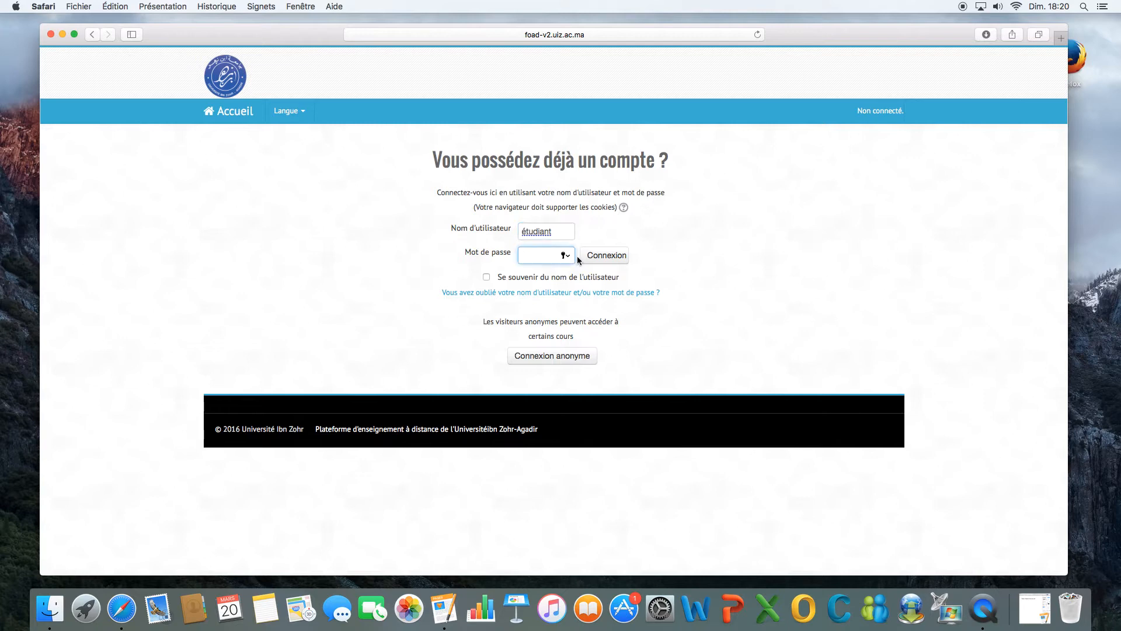
pyautogui.write('••')
pyautogui.click(607, 255)
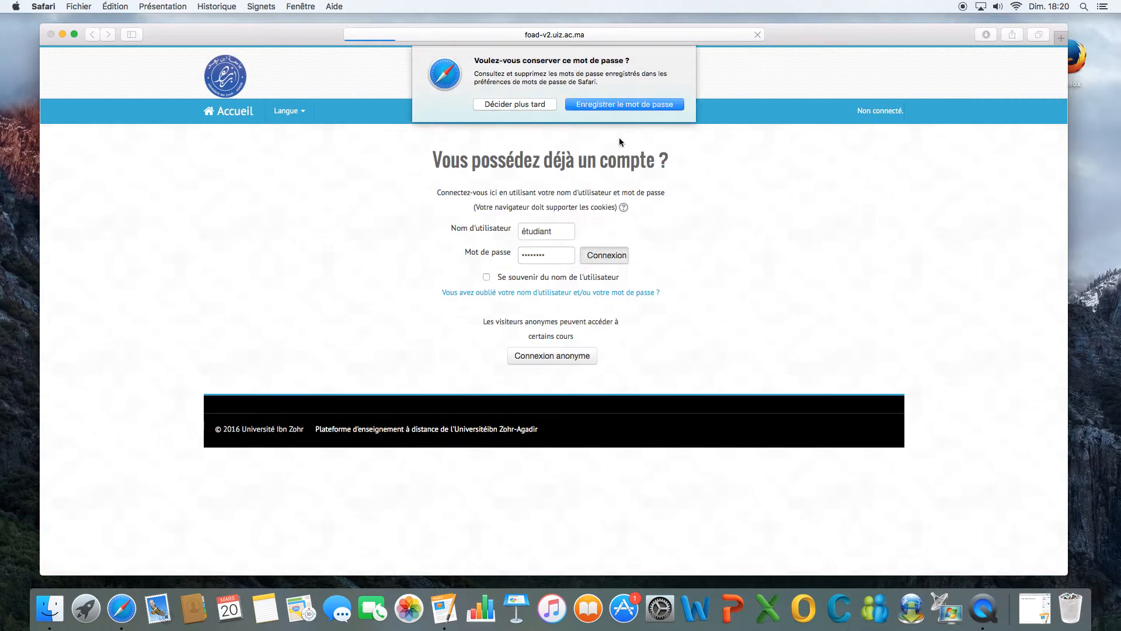
pyautogui.click(523, 105)
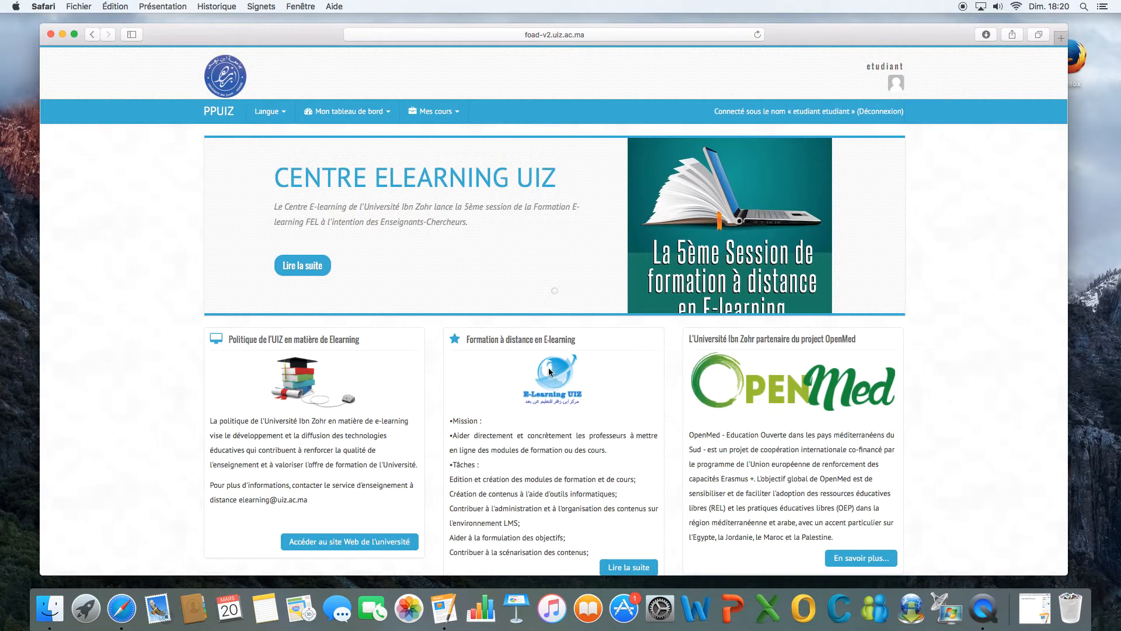
# Step: Look through the home page's course list and open the E-Learning category
pyautogui.scroll(-2, 612, 376)
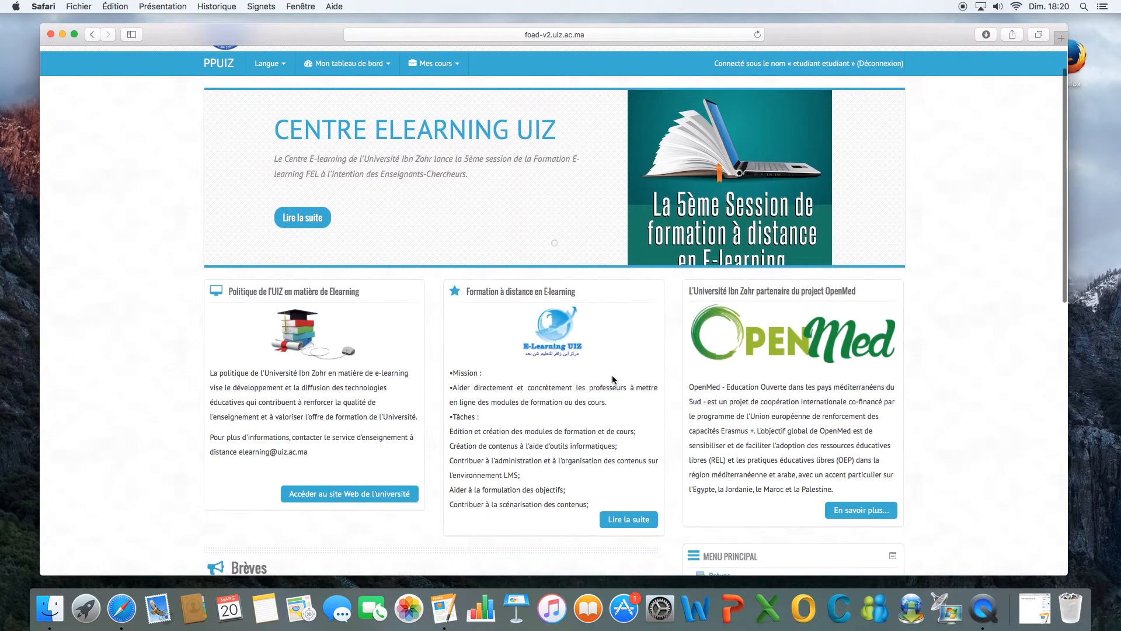
pyautogui.scroll(-4, 612, 379)
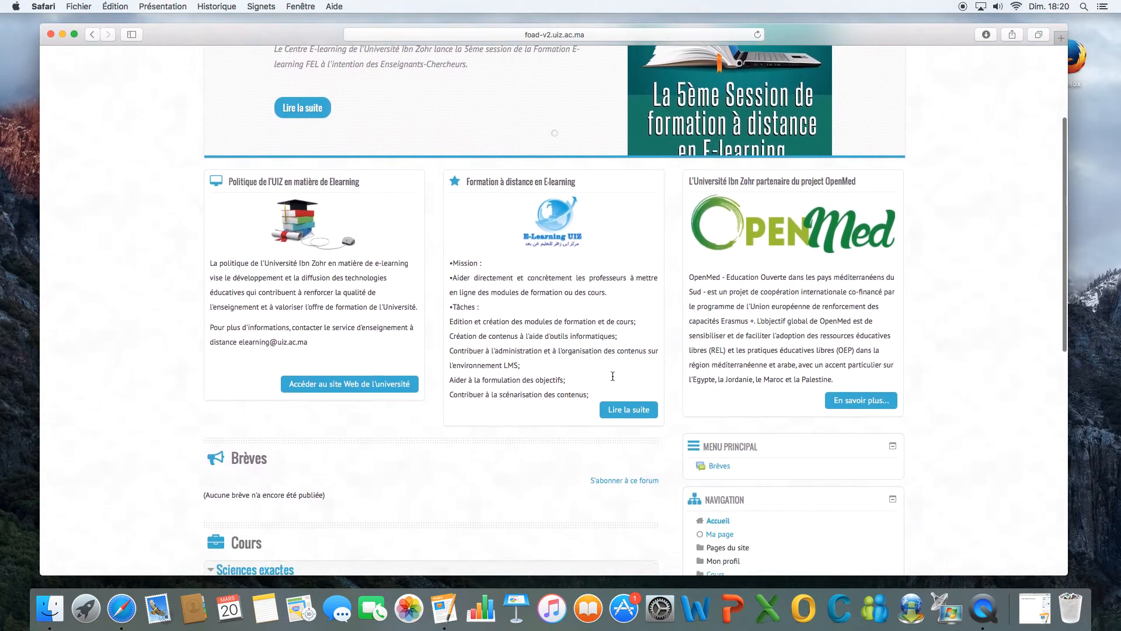
pyautogui.scroll(-6, 612, 380)
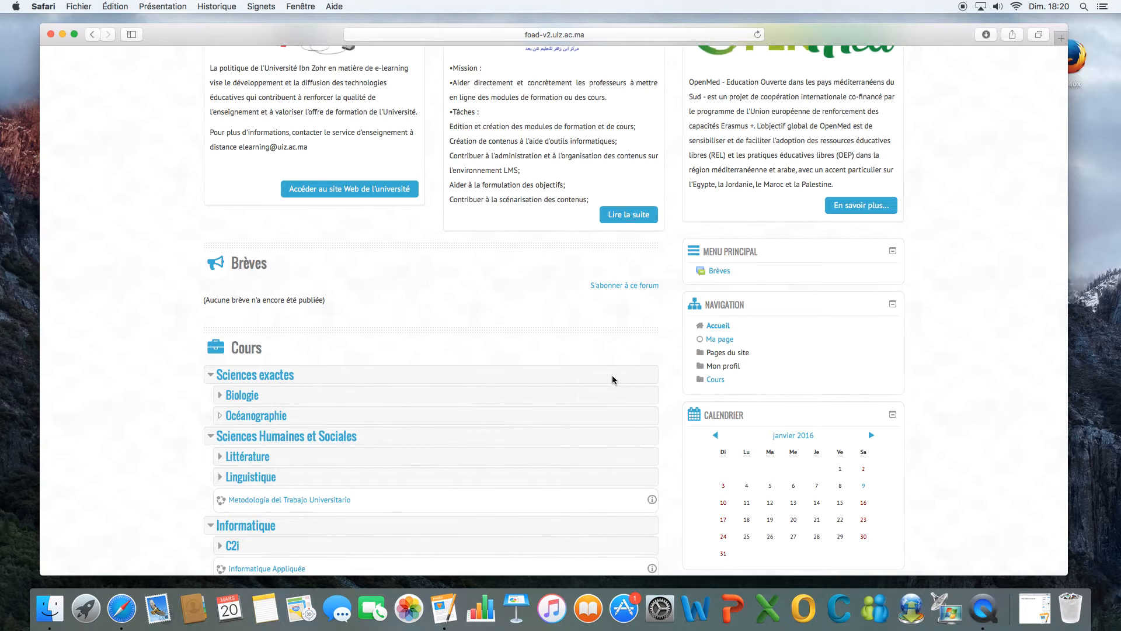
pyautogui.scroll(-7, 612, 380)
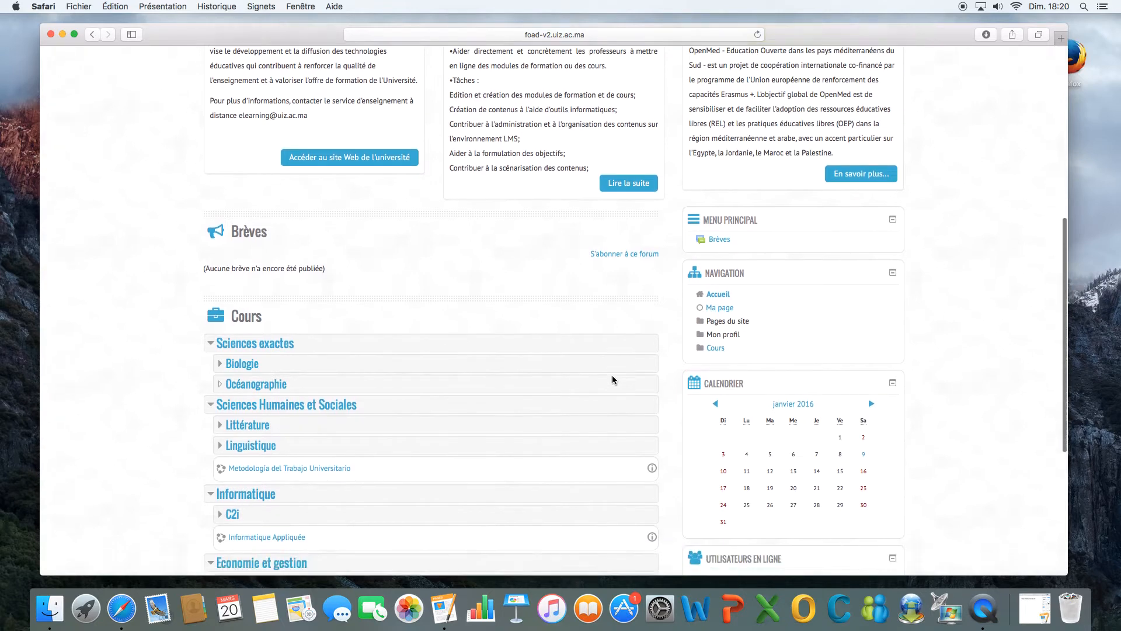
pyautogui.scroll(-3, 612, 379)
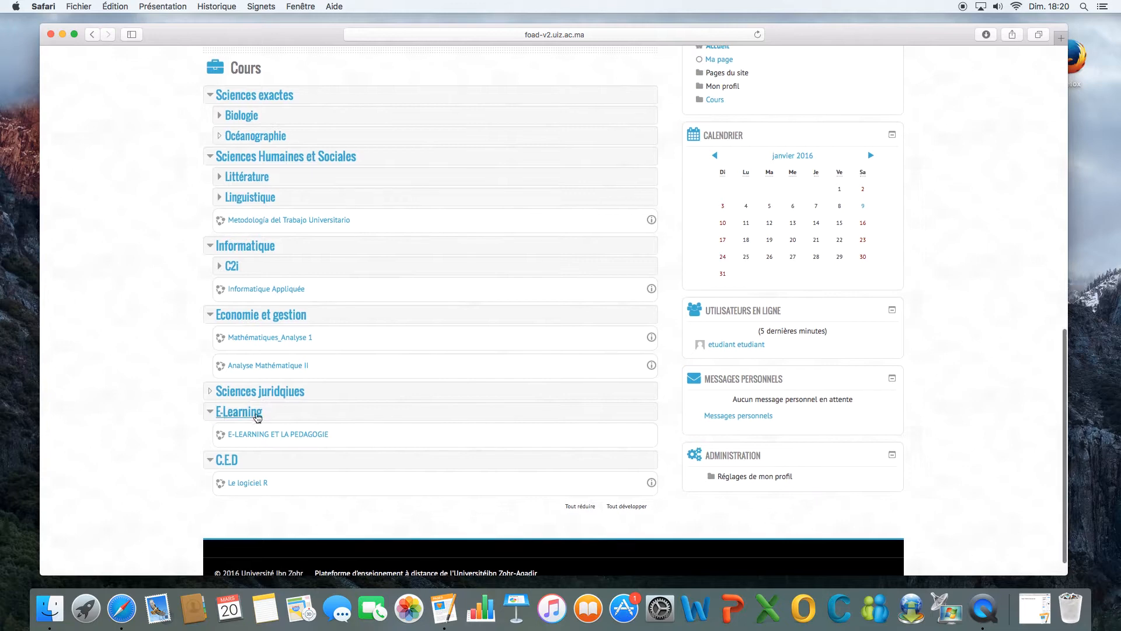
pyautogui.scroll(1, 238, 419)
pyautogui.click(238, 412)
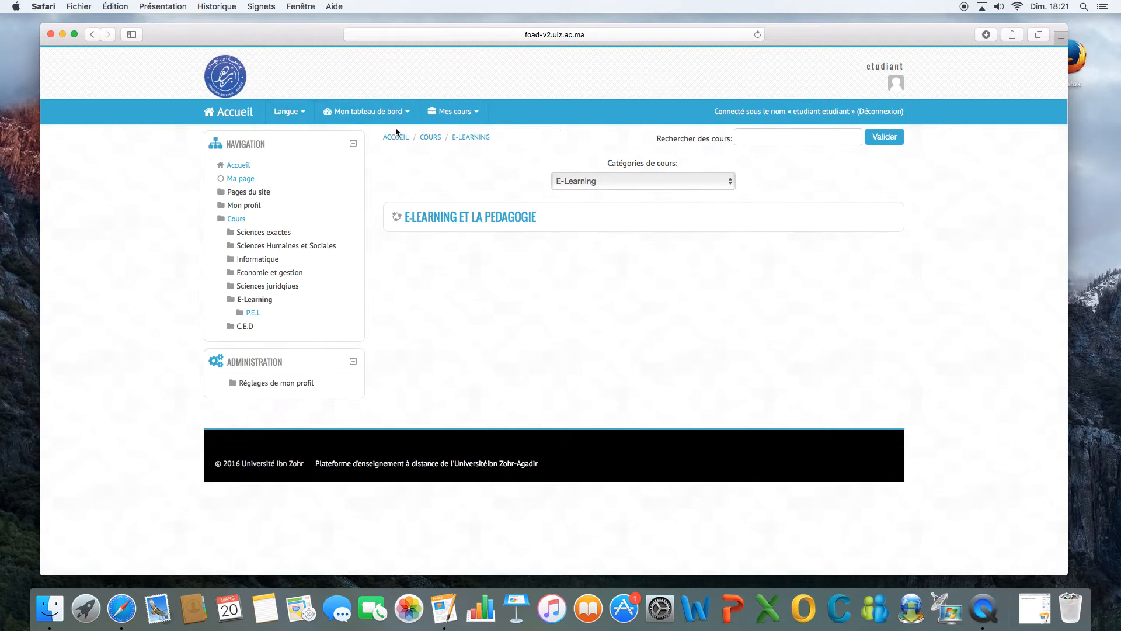
# Step: Return to the home page, open the student's profile and bring up its edit form
pyautogui.click(233, 116)
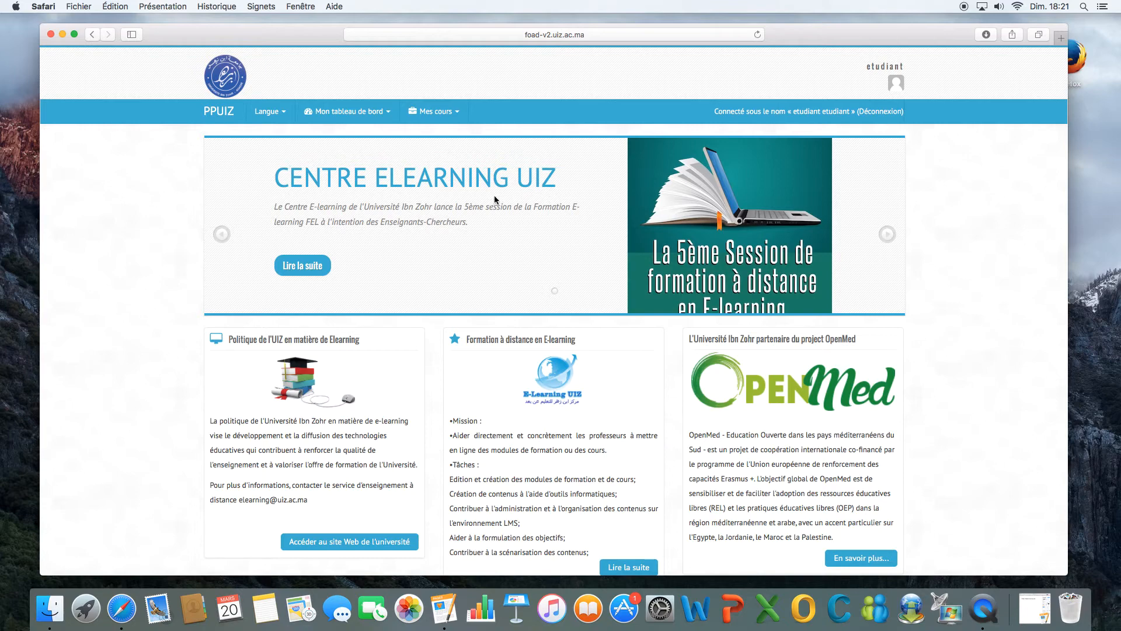
pyautogui.click(897, 83)
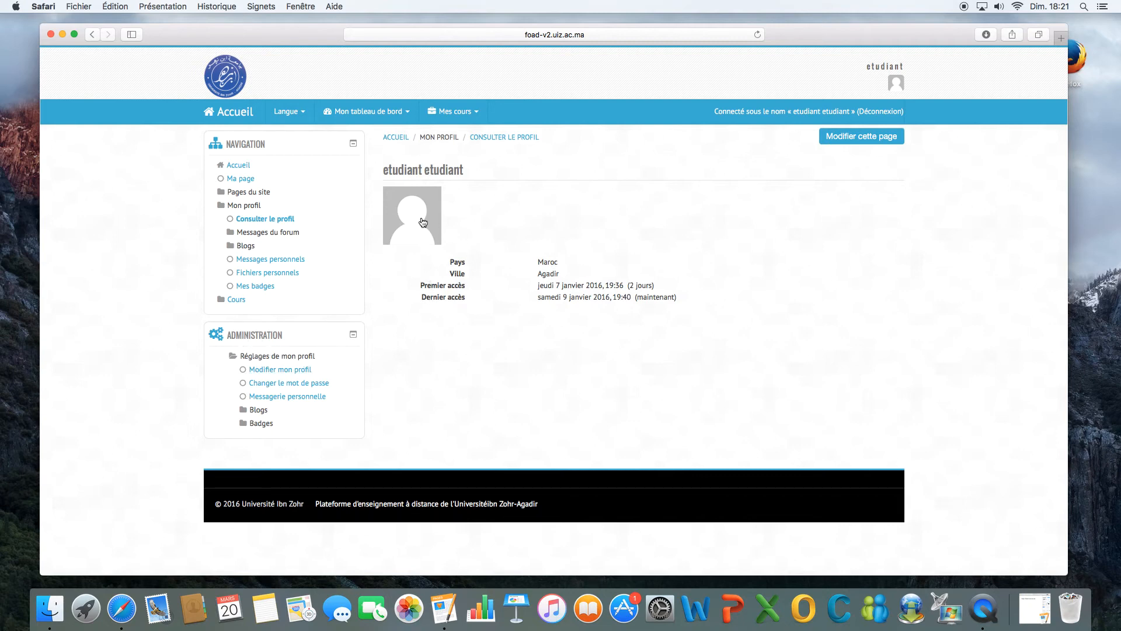
pyautogui.click(293, 374)
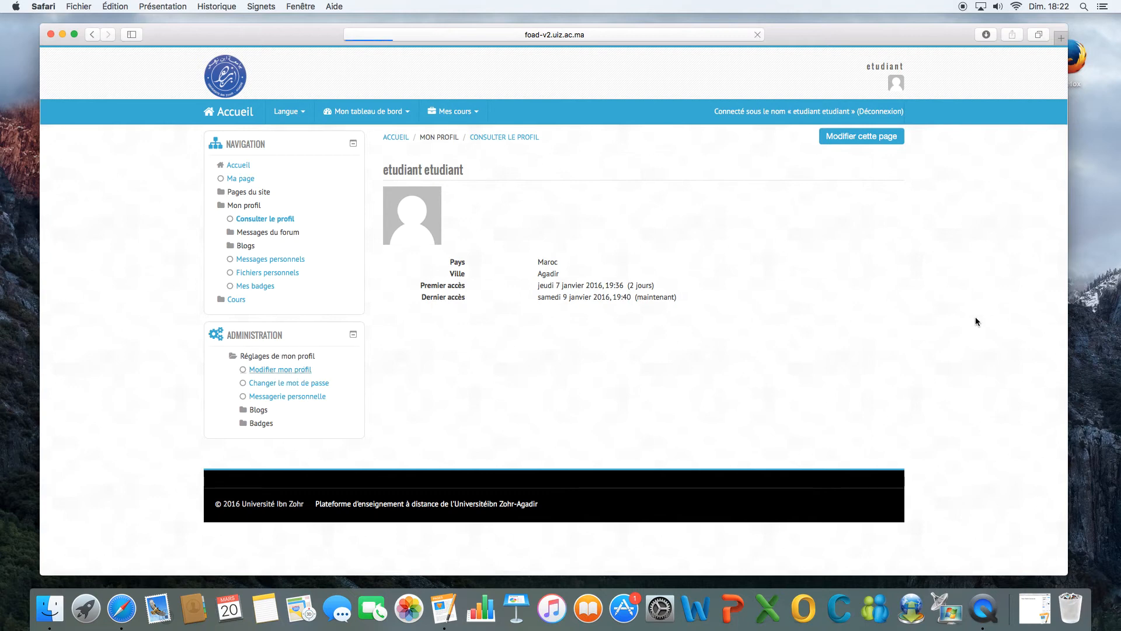
# Step: Review the profile form's general fields, expanding the Centres d'intérêt and Facultatif sections to examine their fields
pyautogui.scroll(-2, 881, 301)
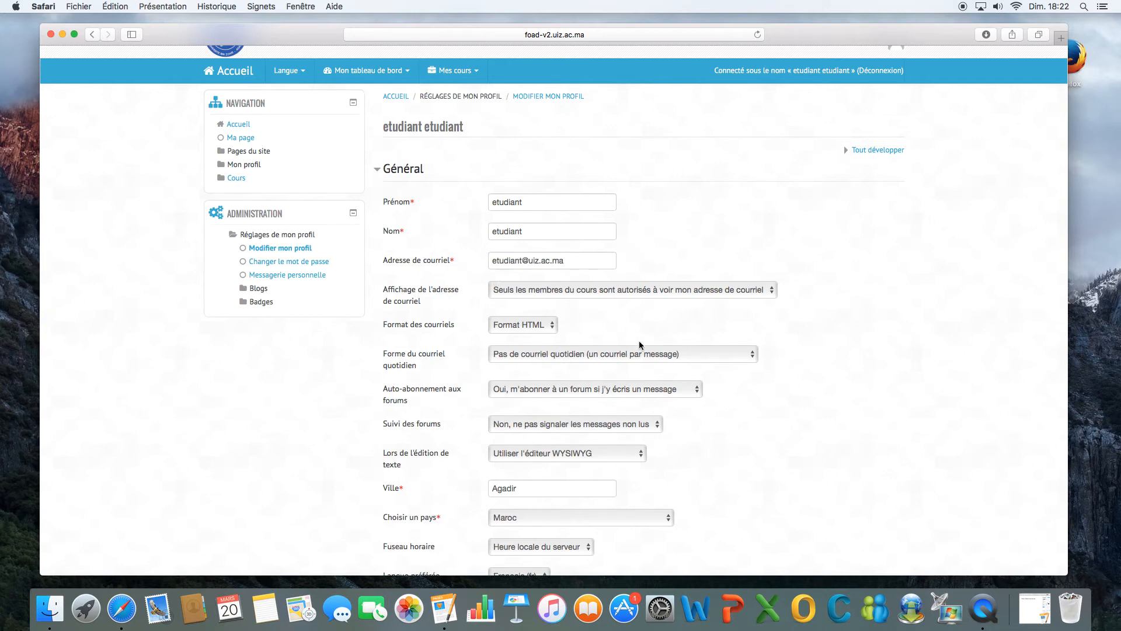
pyautogui.scroll(-3, 640, 345)
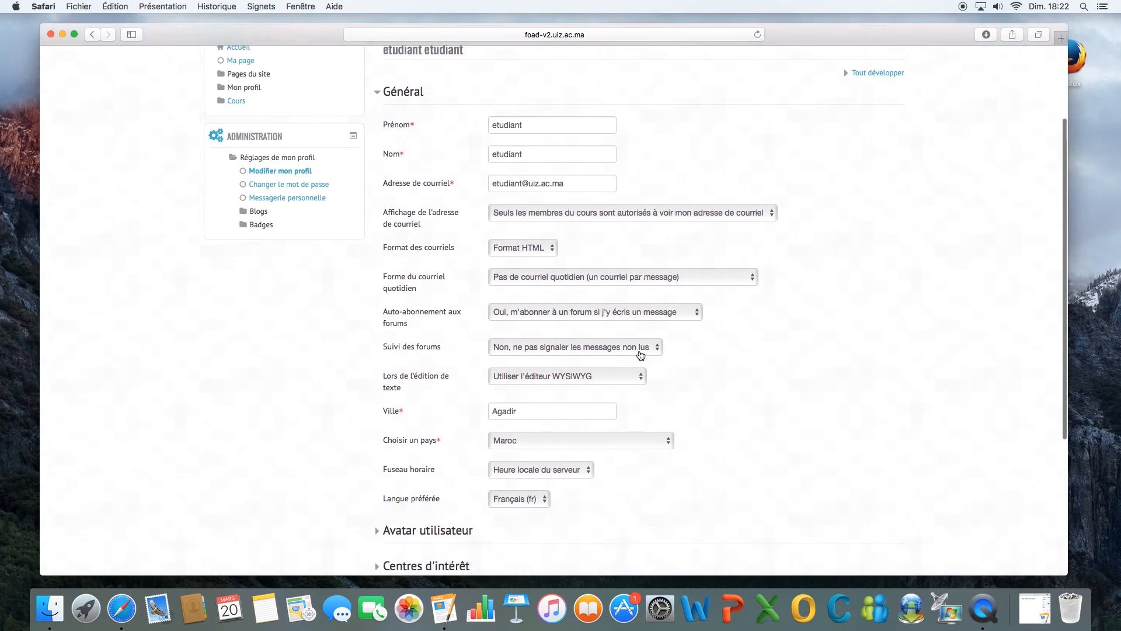
pyautogui.scroll(-3, 640, 354)
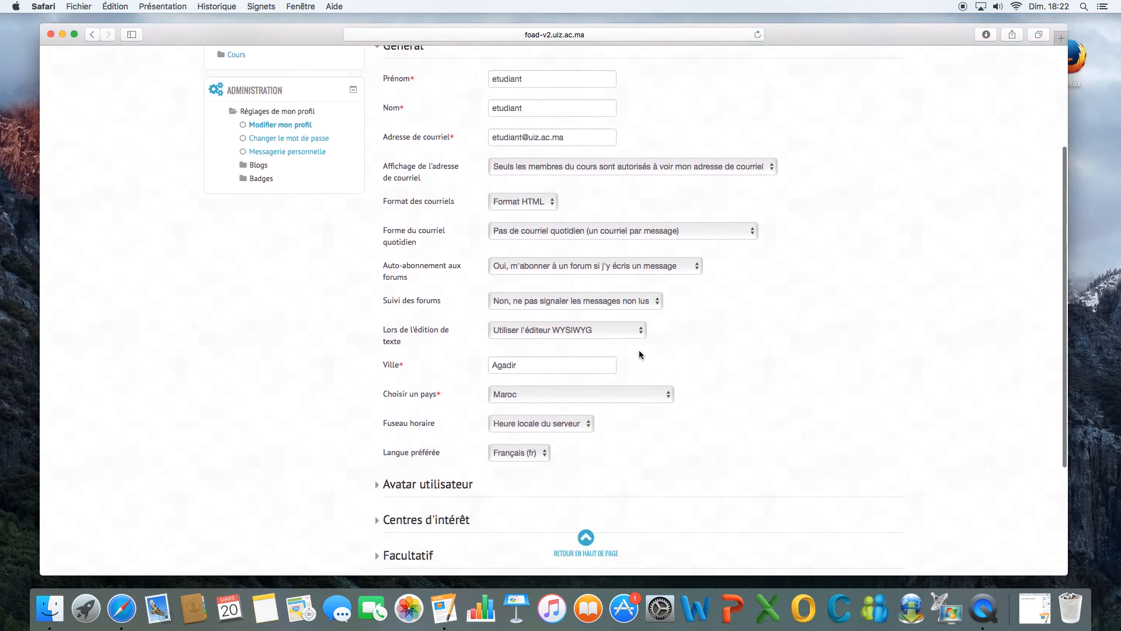
pyautogui.scroll(-3, 638, 354)
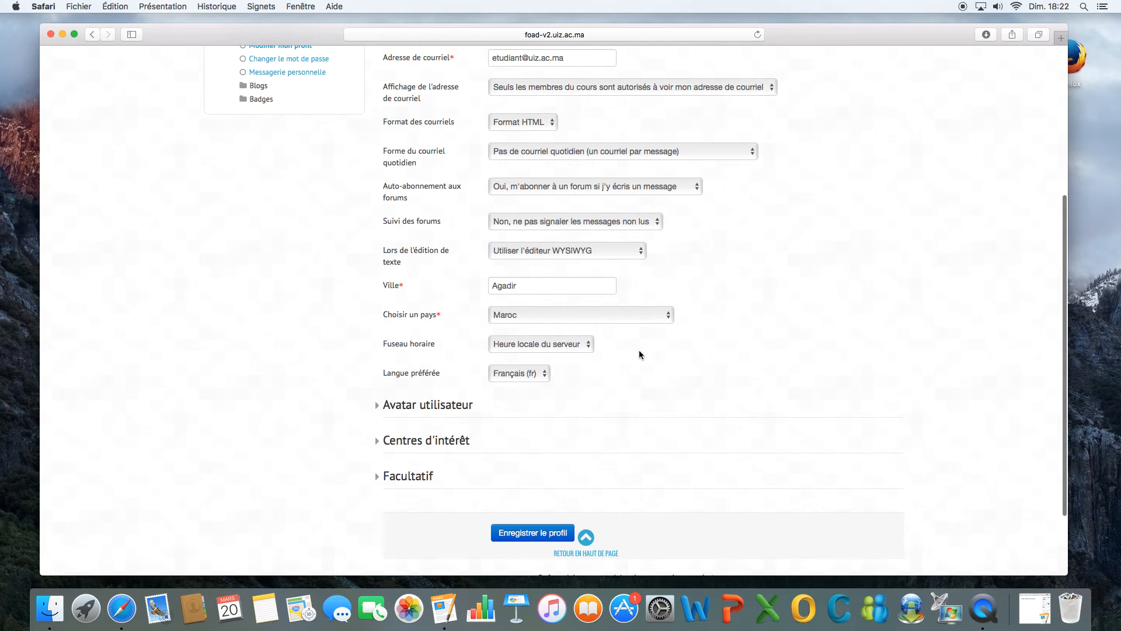
pyautogui.click(445, 443)
pyautogui.scroll(-3, 740, 346)
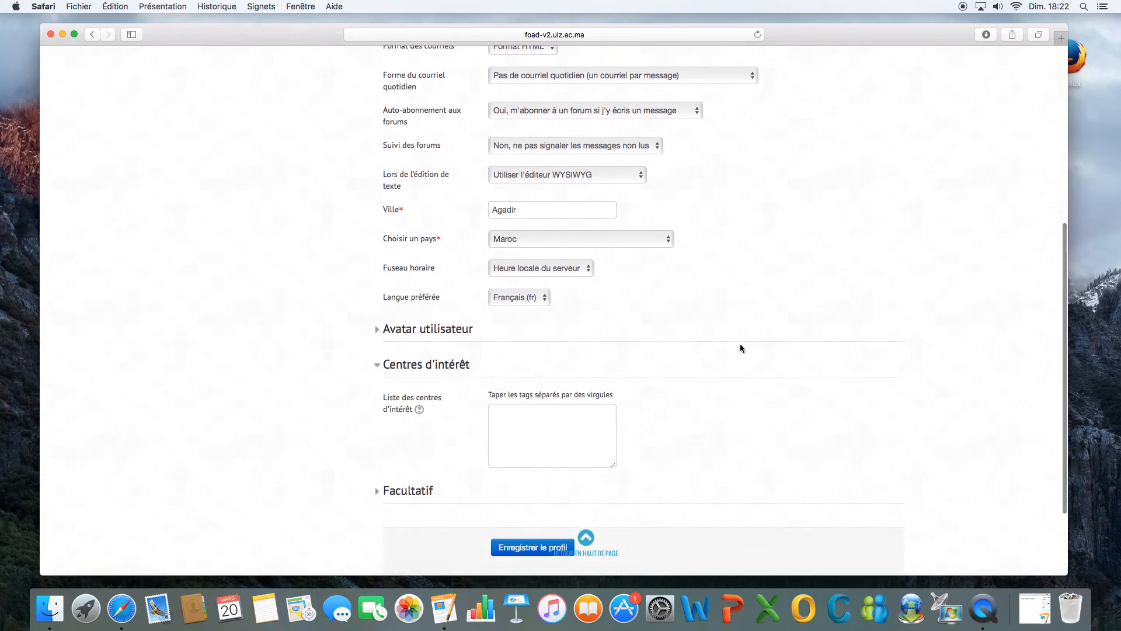
pyautogui.scroll(-5, 675, 346)
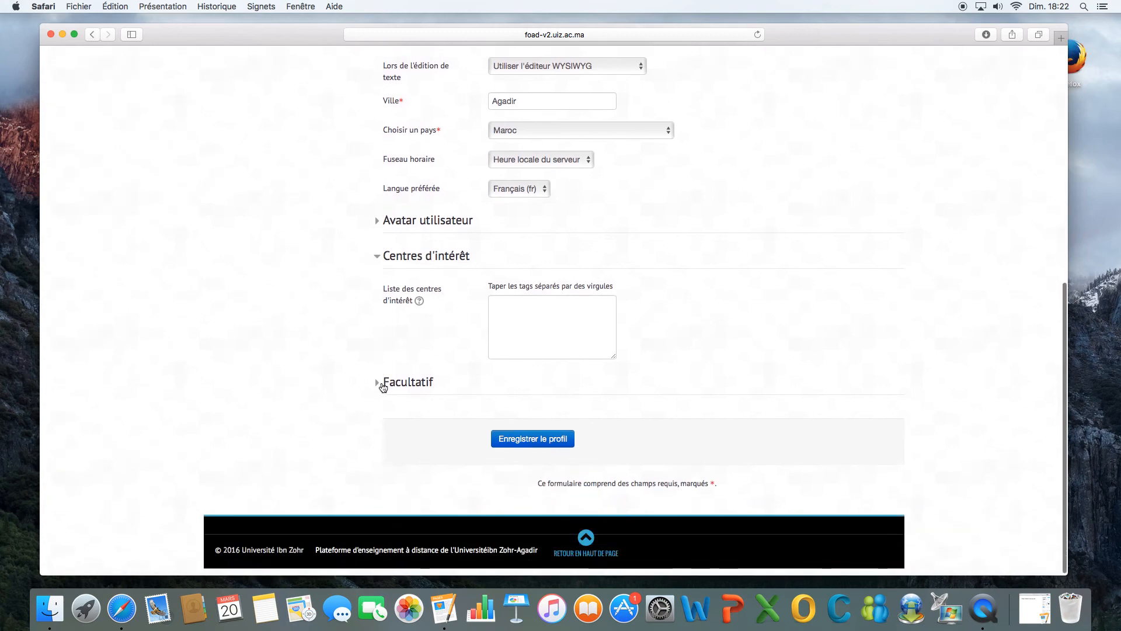
pyautogui.click(402, 385)
pyautogui.scroll(-2, 640, 351)
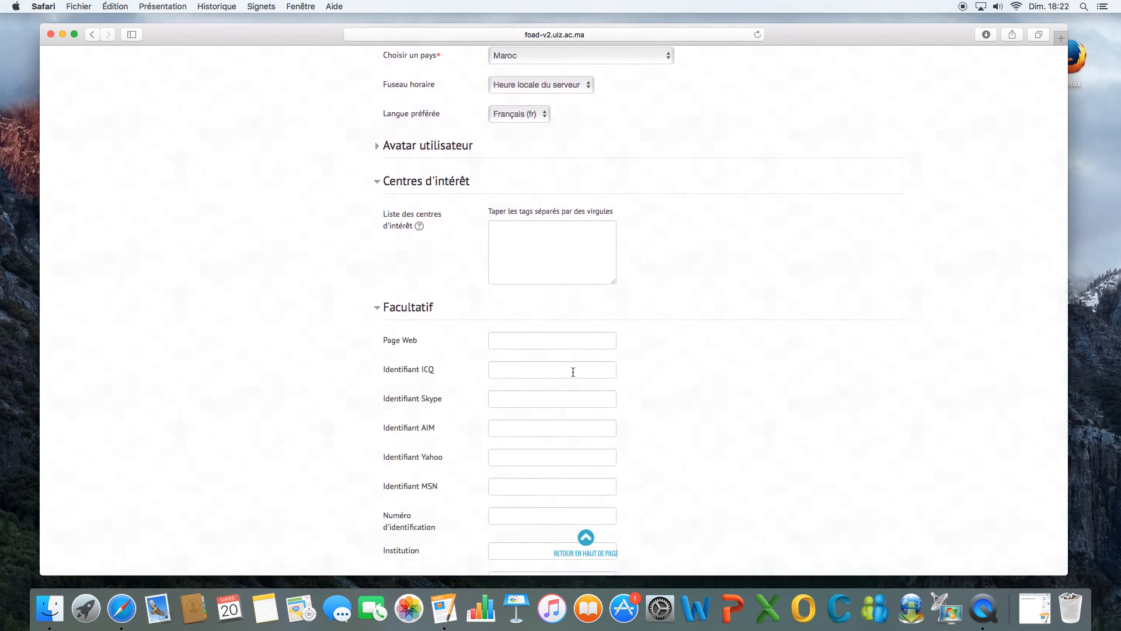
pyautogui.scroll(-1, 579, 399)
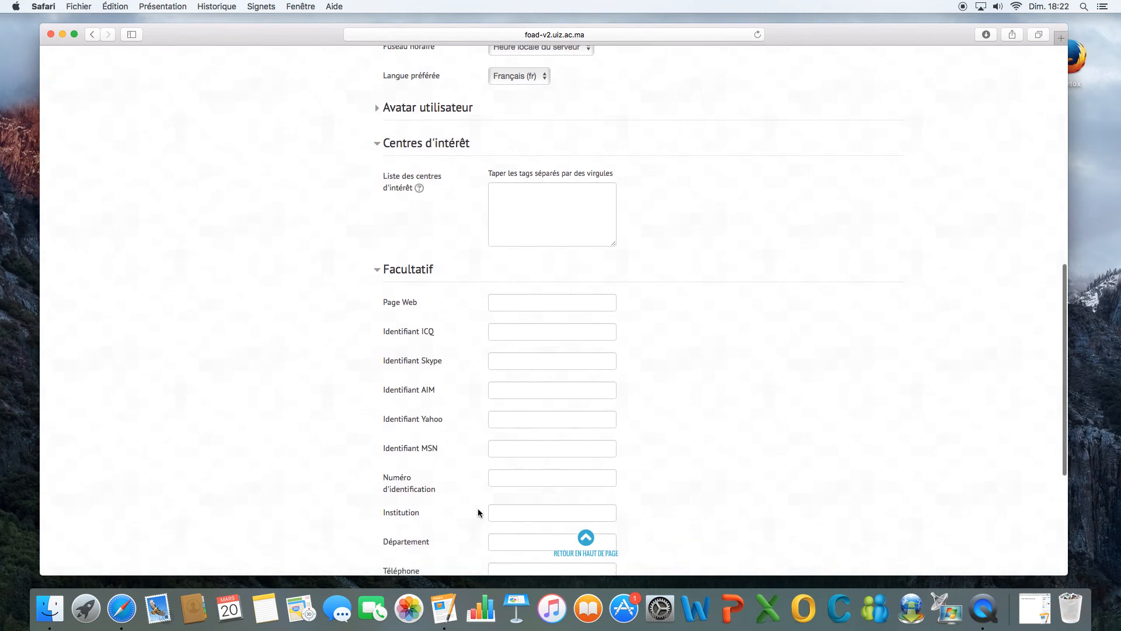
pyautogui.scroll(-4, 477, 513)
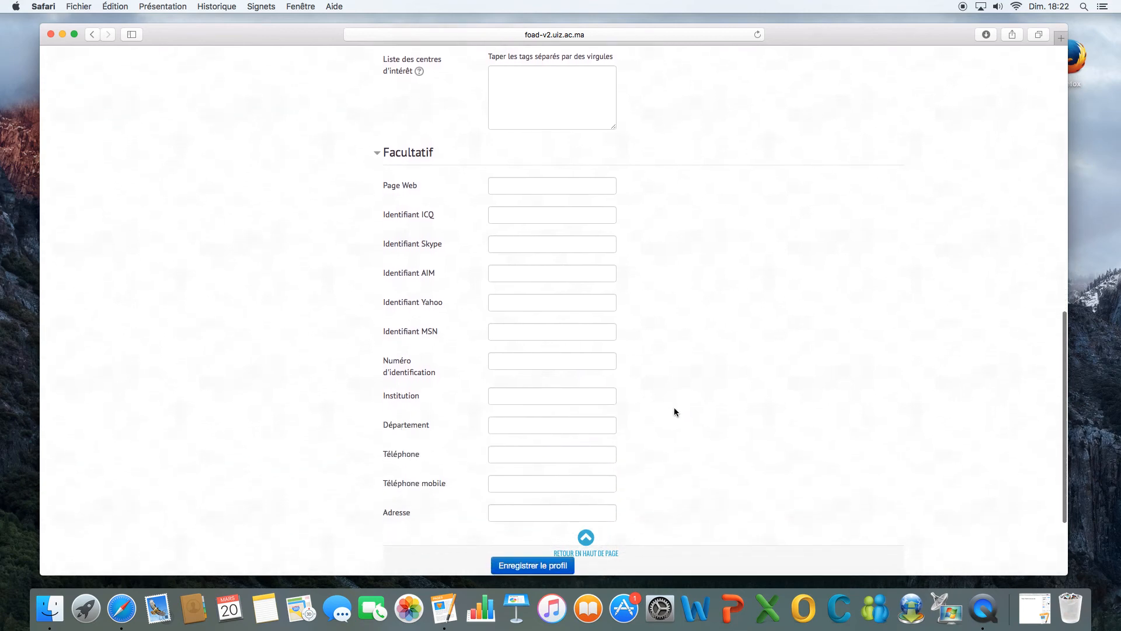
pyautogui.scroll(-3, 674, 407)
pyautogui.scroll(15, 673, 405)
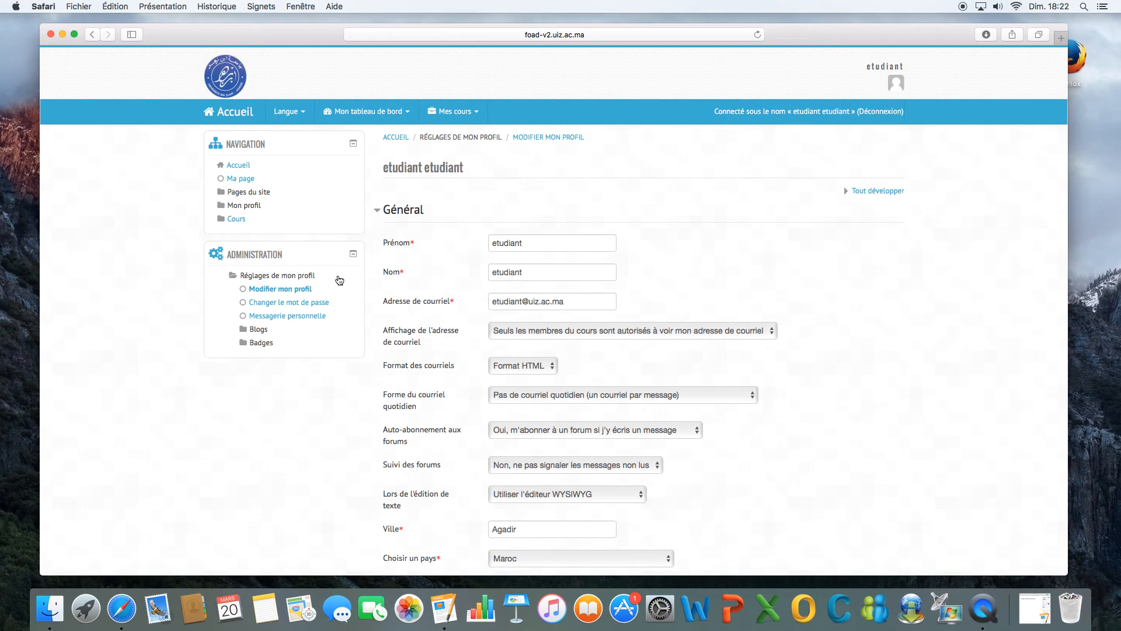
# Step: Return to the home page and view the options of the personal dashboard, closing them without choosing one
pyautogui.click(246, 115)
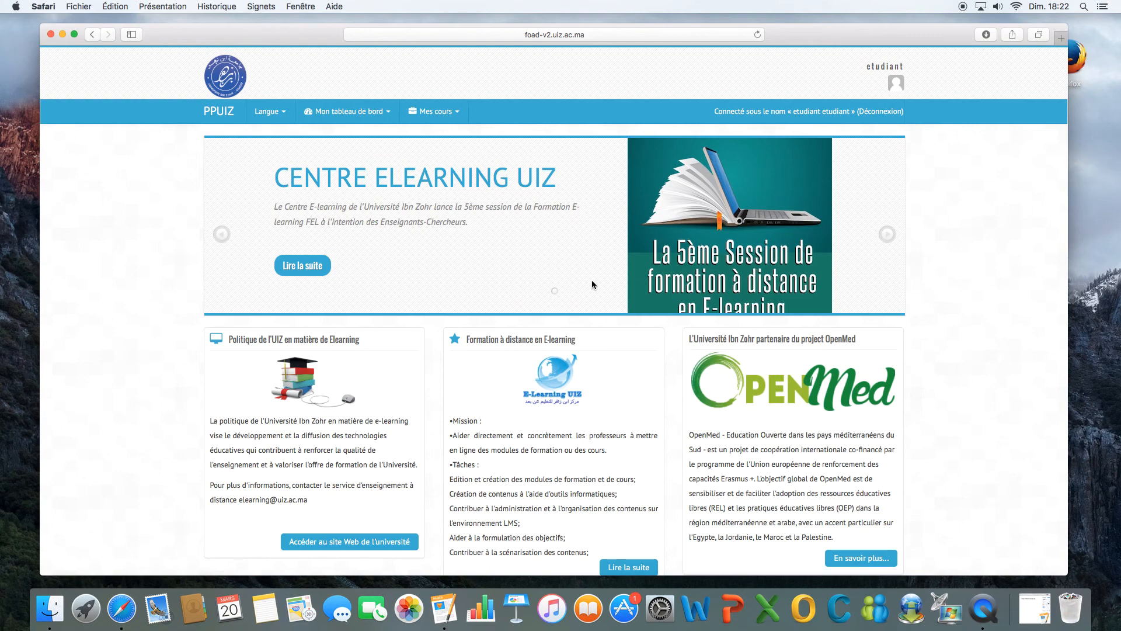
pyautogui.click(381, 111)
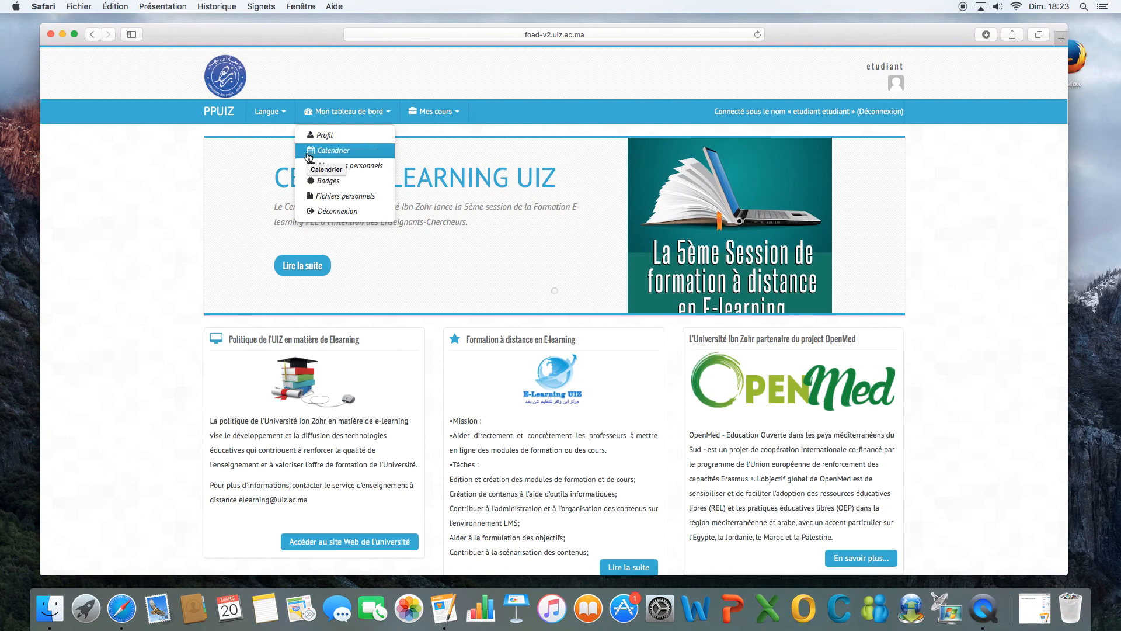
pyautogui.click(150, 150)
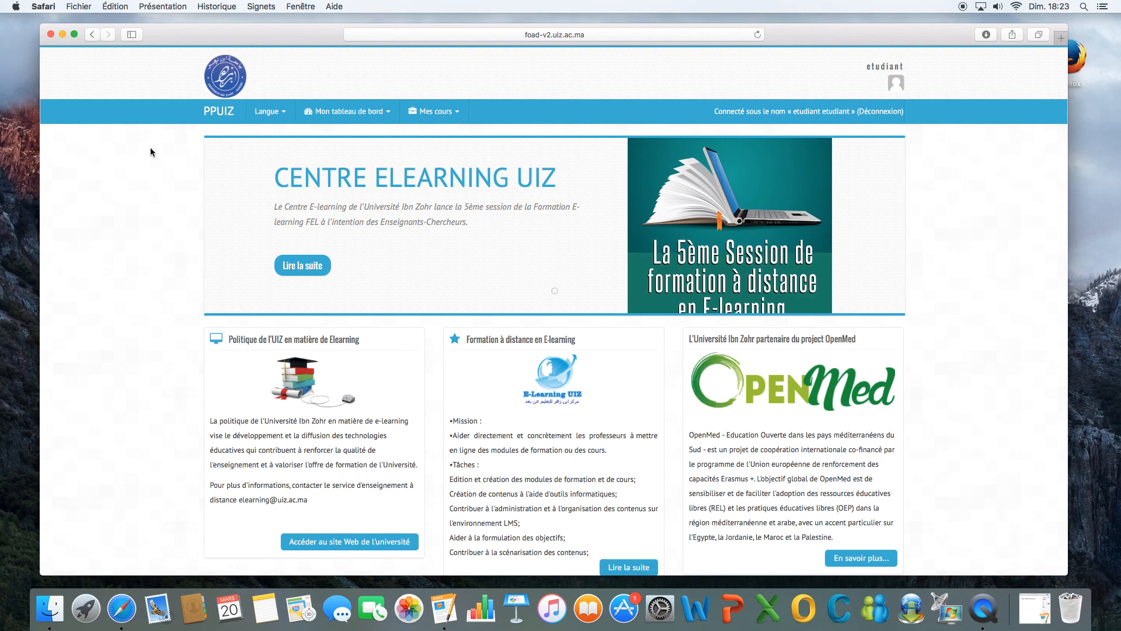